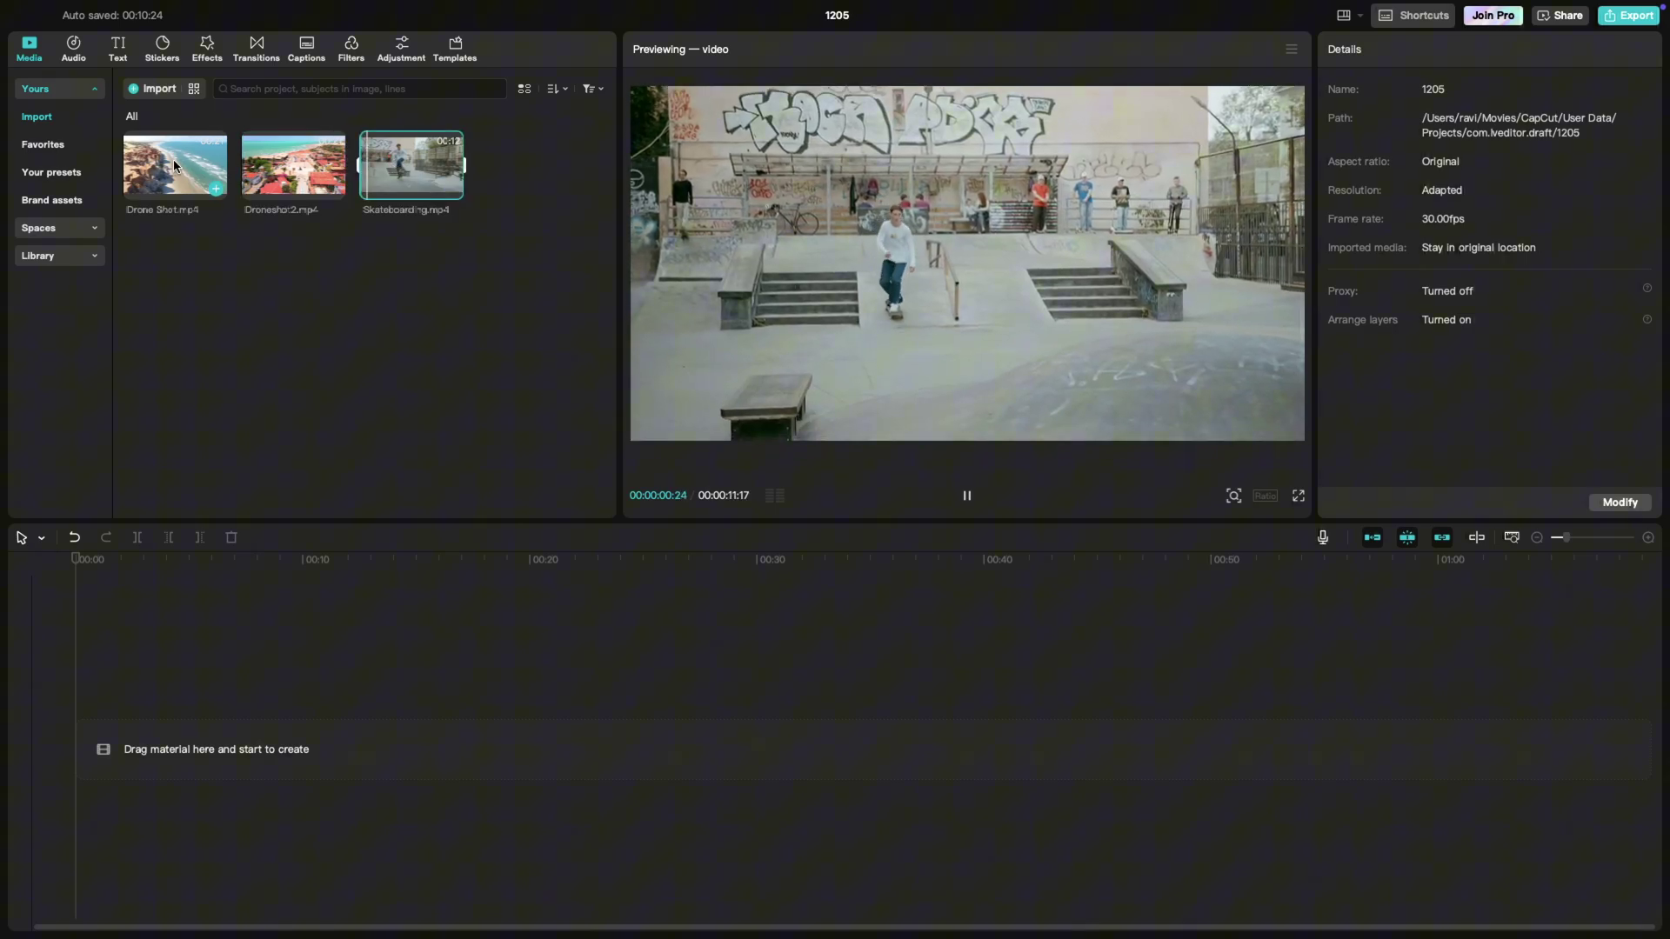
# Play the Drone Shot.mp4 beach-cliff clip in the Player from the Media panel.
pyautogui.click(173, 159)
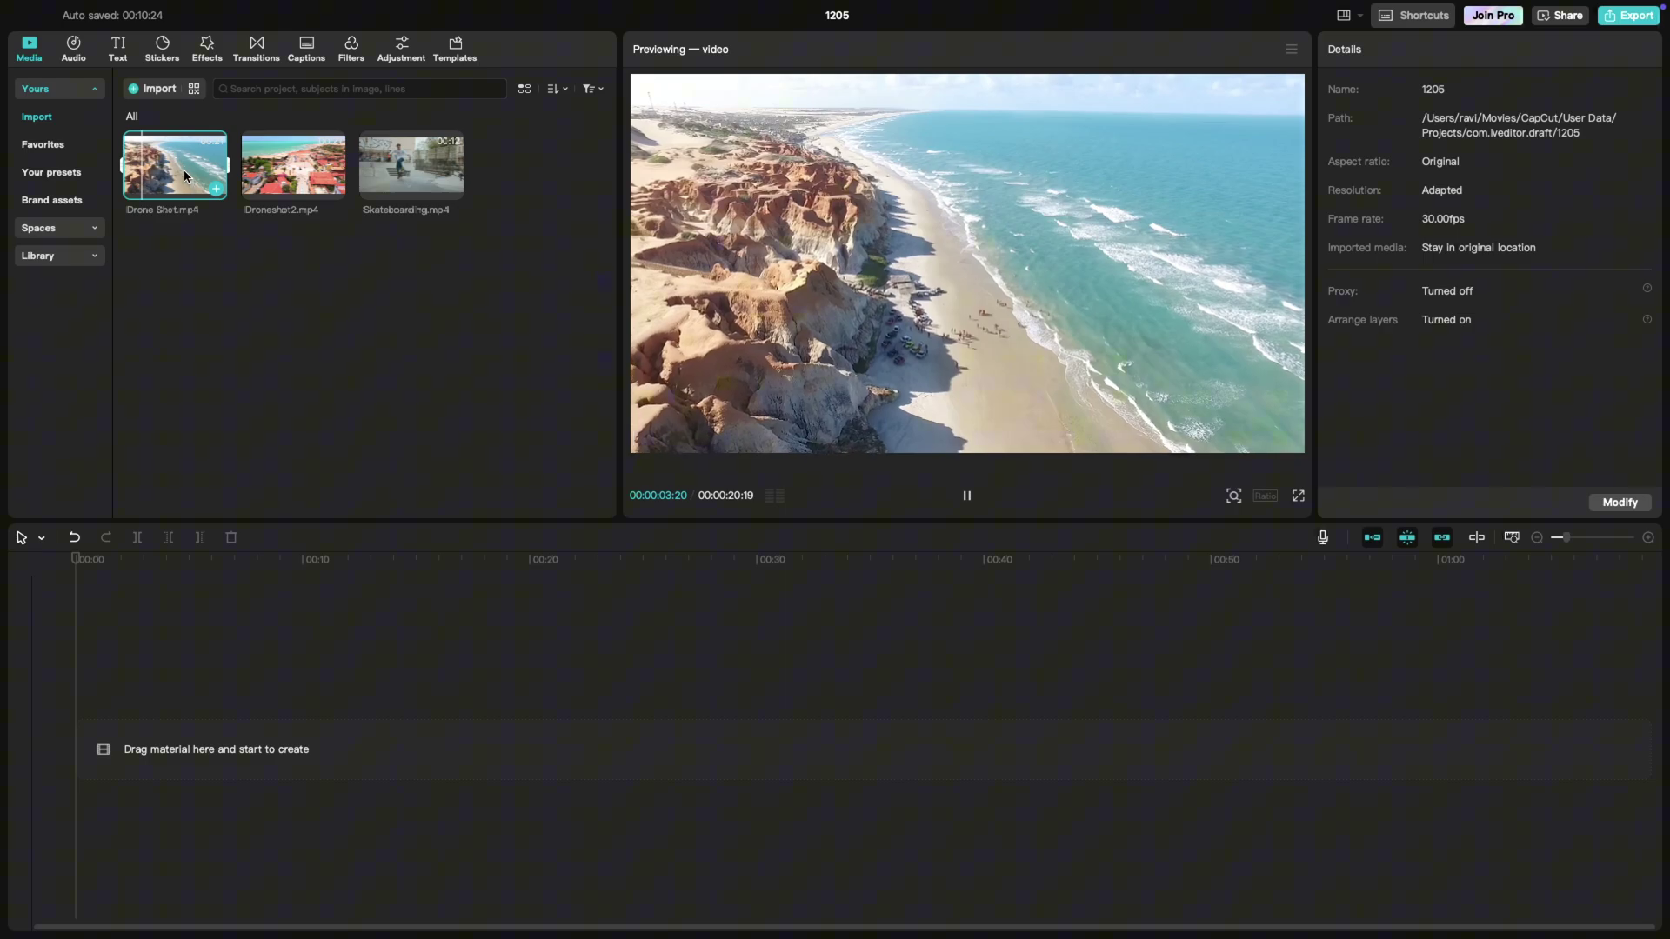
# Line up Drone Shot, Droneshot2 and Skateboarding in order on the main track.
pyautogui.moveTo(185, 169); pyautogui.dragTo(163, 730)
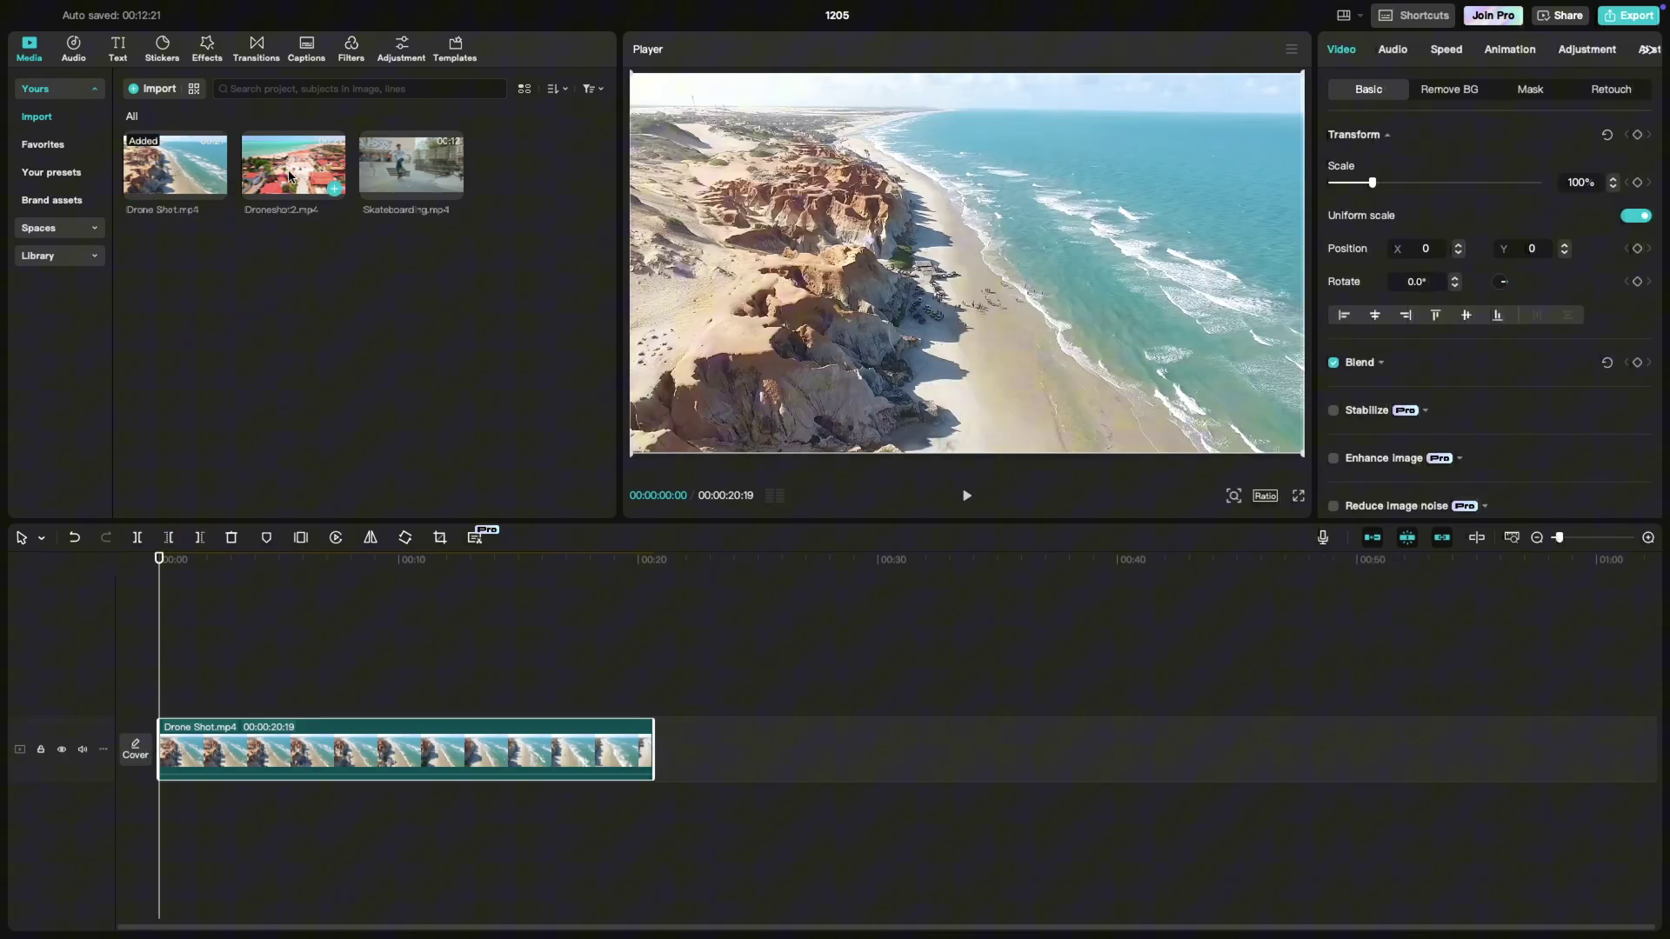
pyautogui.moveTo(333, 189)
pyautogui.mouseDown()
pyautogui.moveTo(623, 649)
pyautogui.moveTo(669, 758)
pyautogui.mouseUp()
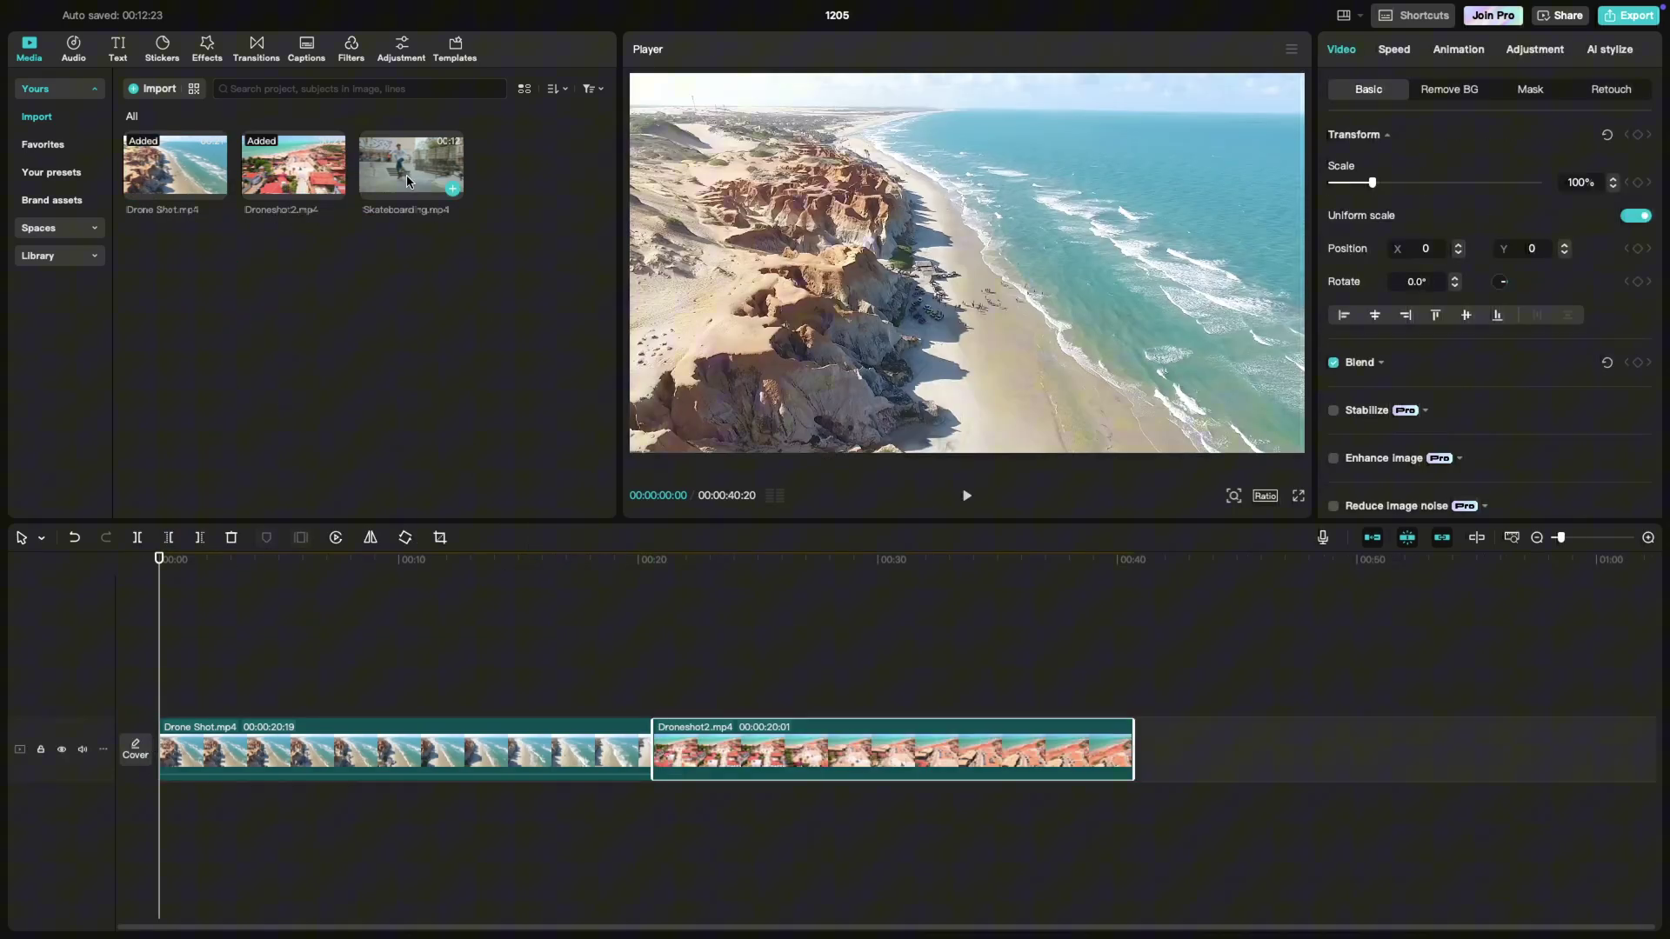
pyautogui.moveTo(412, 166)
pyautogui.mouseDown()
pyautogui.moveTo(516, 298)
pyautogui.moveTo(1102, 750)
pyautogui.mouseUp()
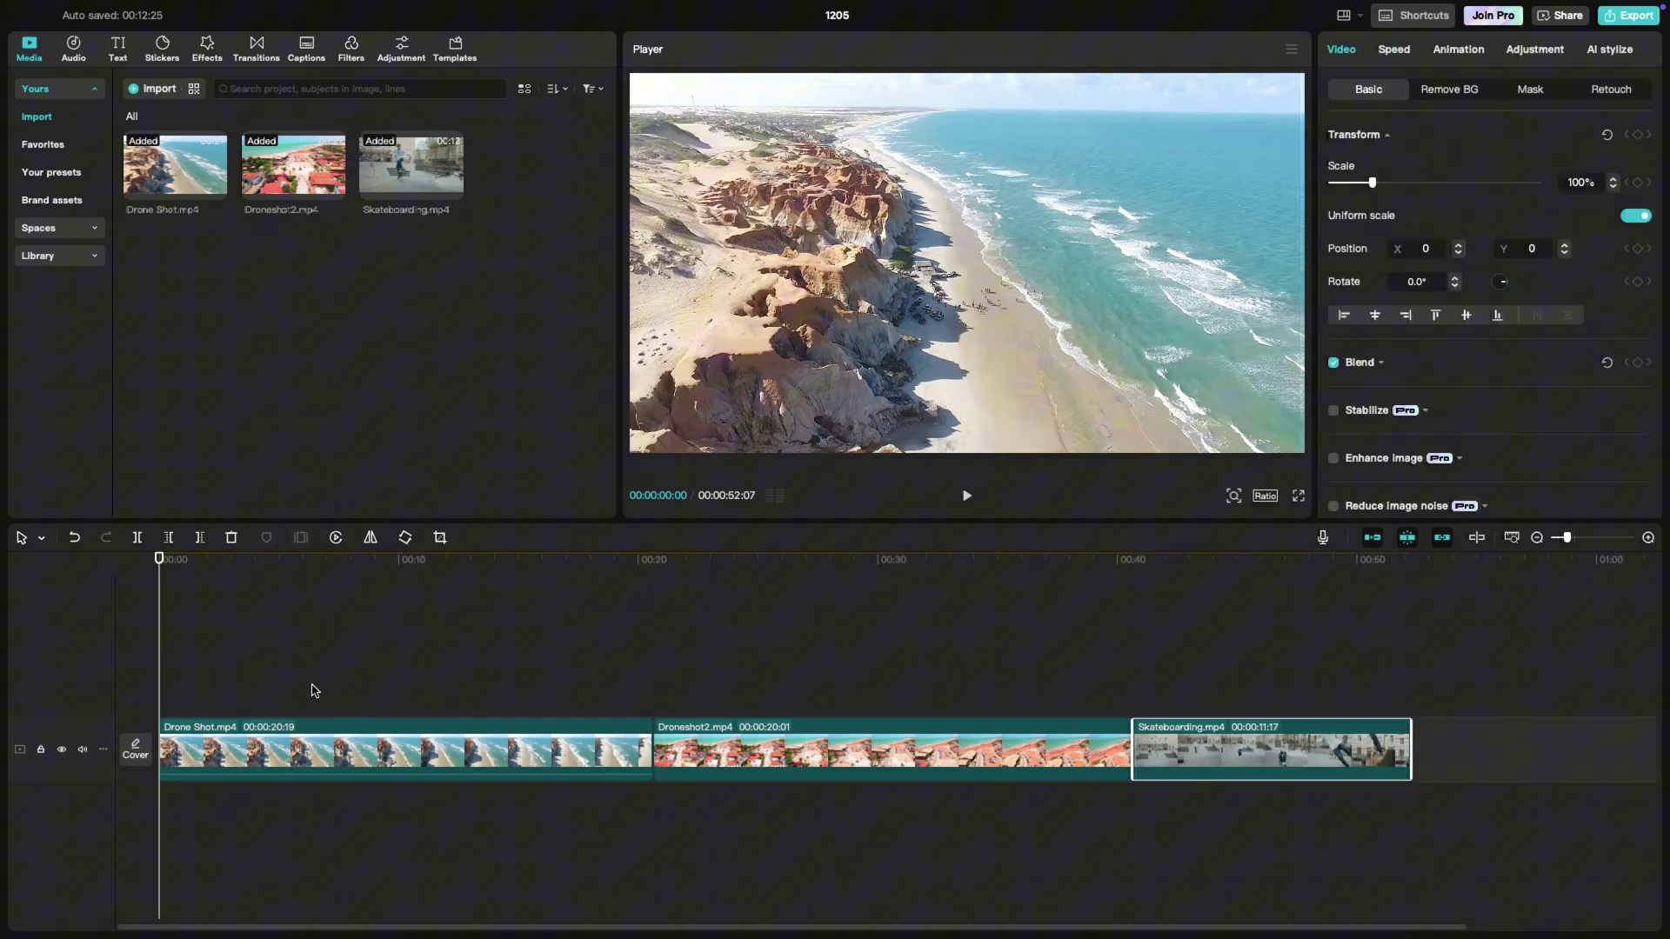
# Trim Drone Shot to about 13 s and Skateboarding to about 9 s, then select Drone Shot.
pyautogui.moveTo(405, 749)
pyautogui.moveTo(154, 739); pyautogui.dragTo(326, 751)
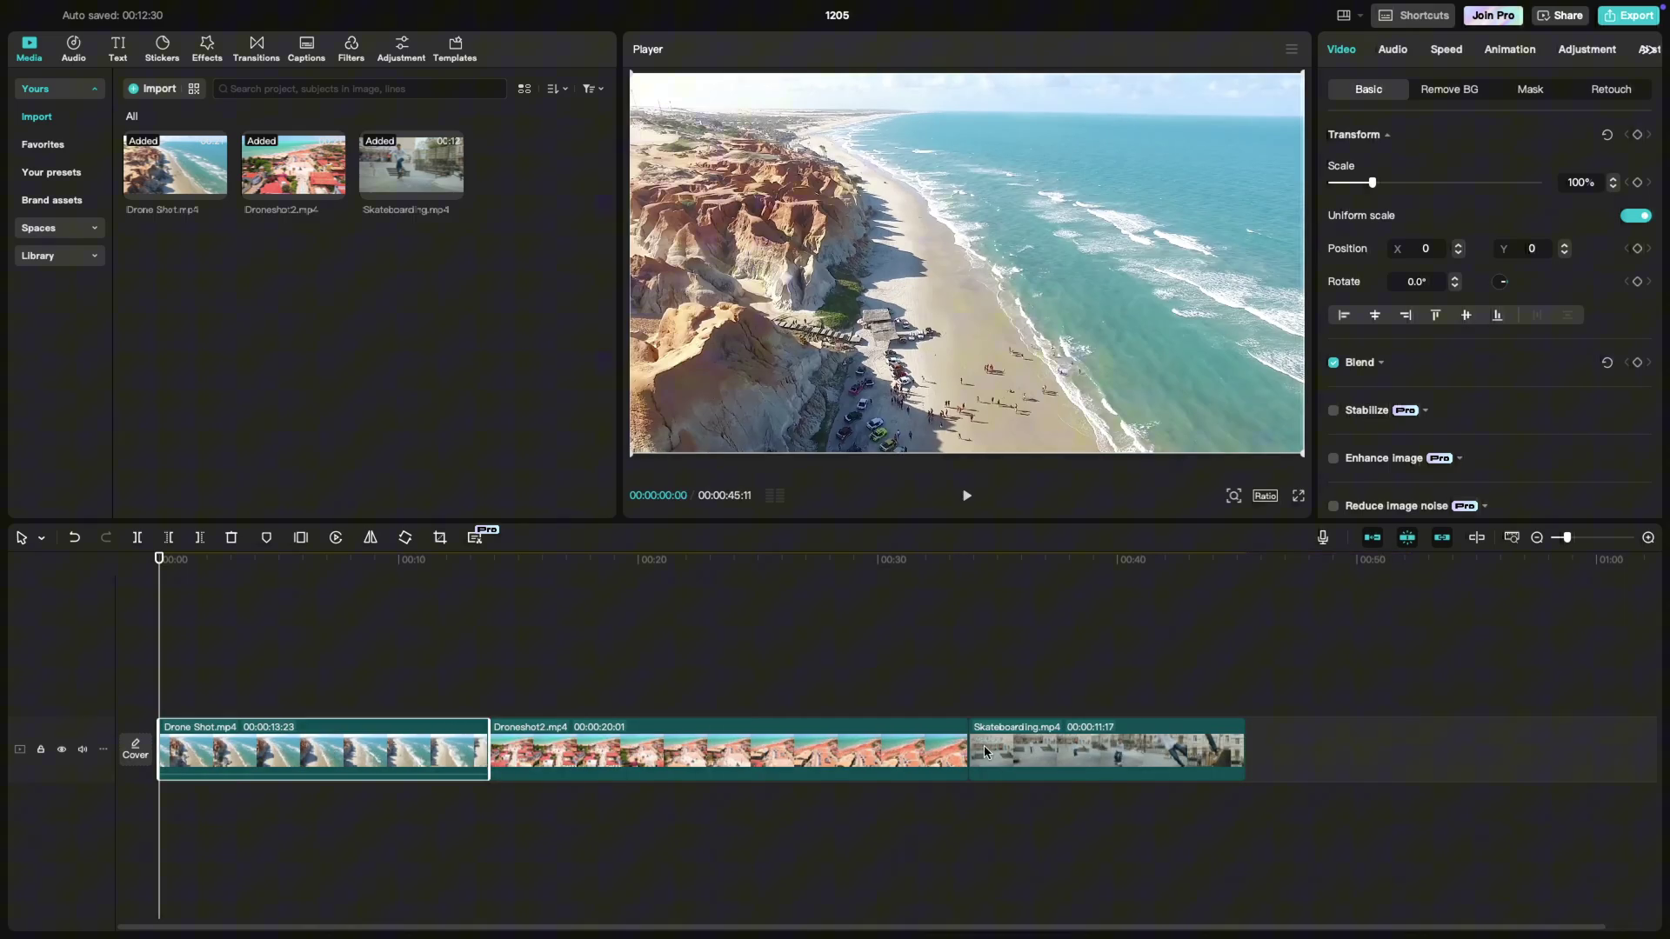
pyautogui.moveTo(971, 751)
pyautogui.mouseDown()
pyautogui.moveTo(1132, 752)
pyautogui.moveTo(1028, 755)
pyautogui.mouseUp()
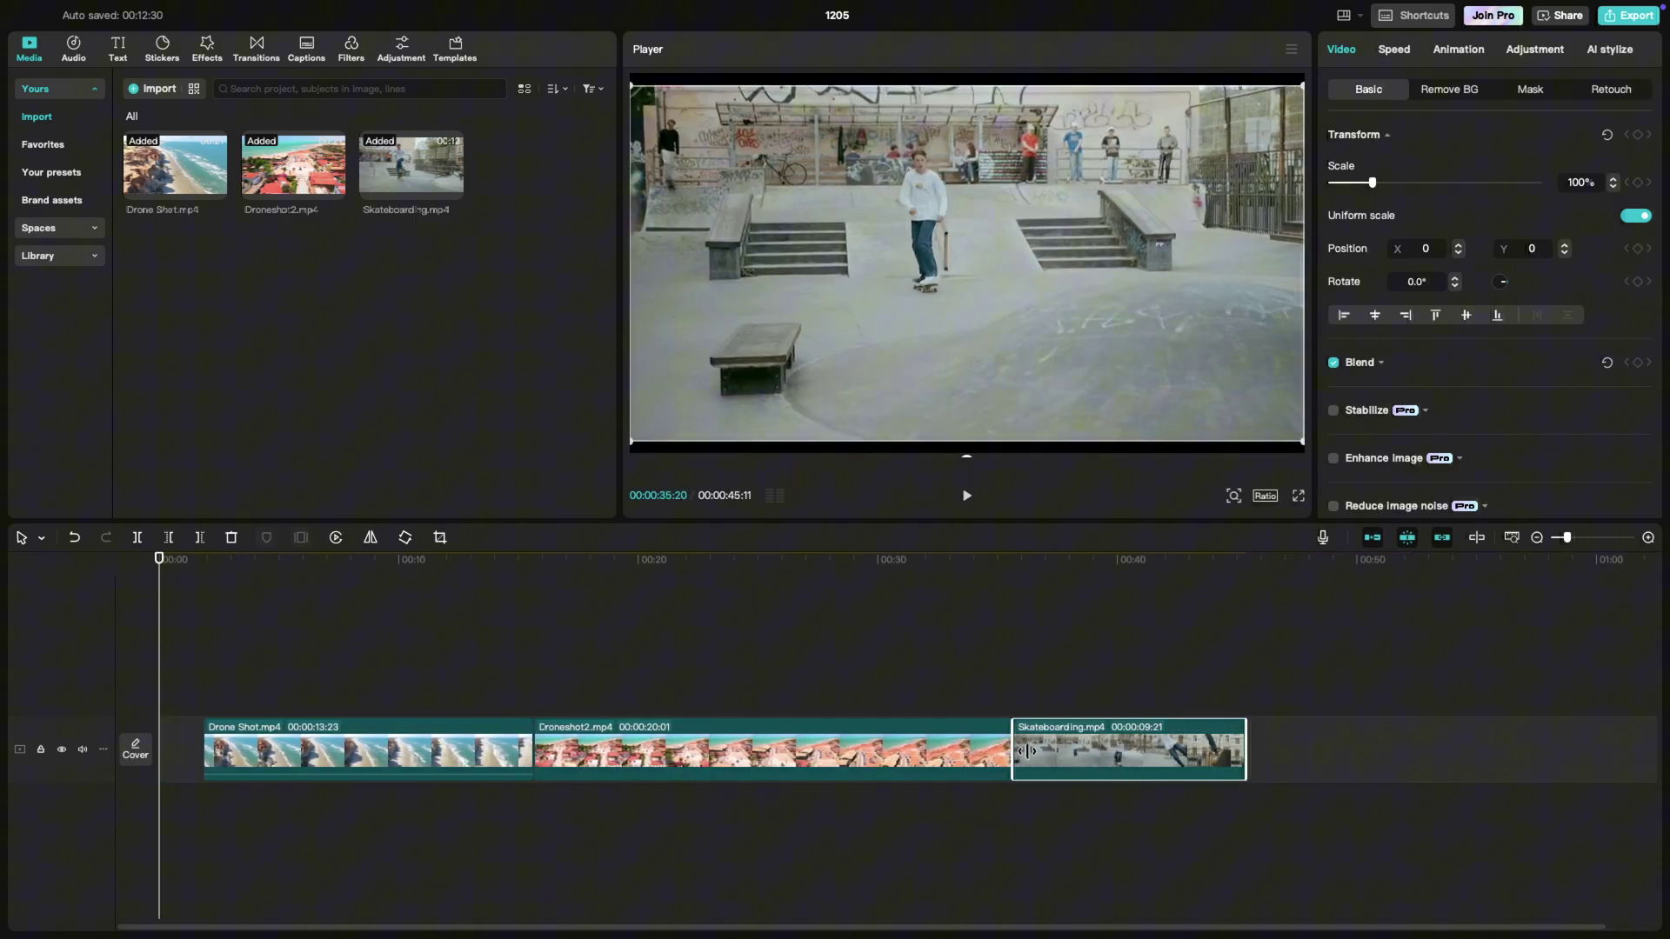
pyautogui.click(307, 740)
pyautogui.moveTo(287, 561); pyautogui.dragTo(307, 568)
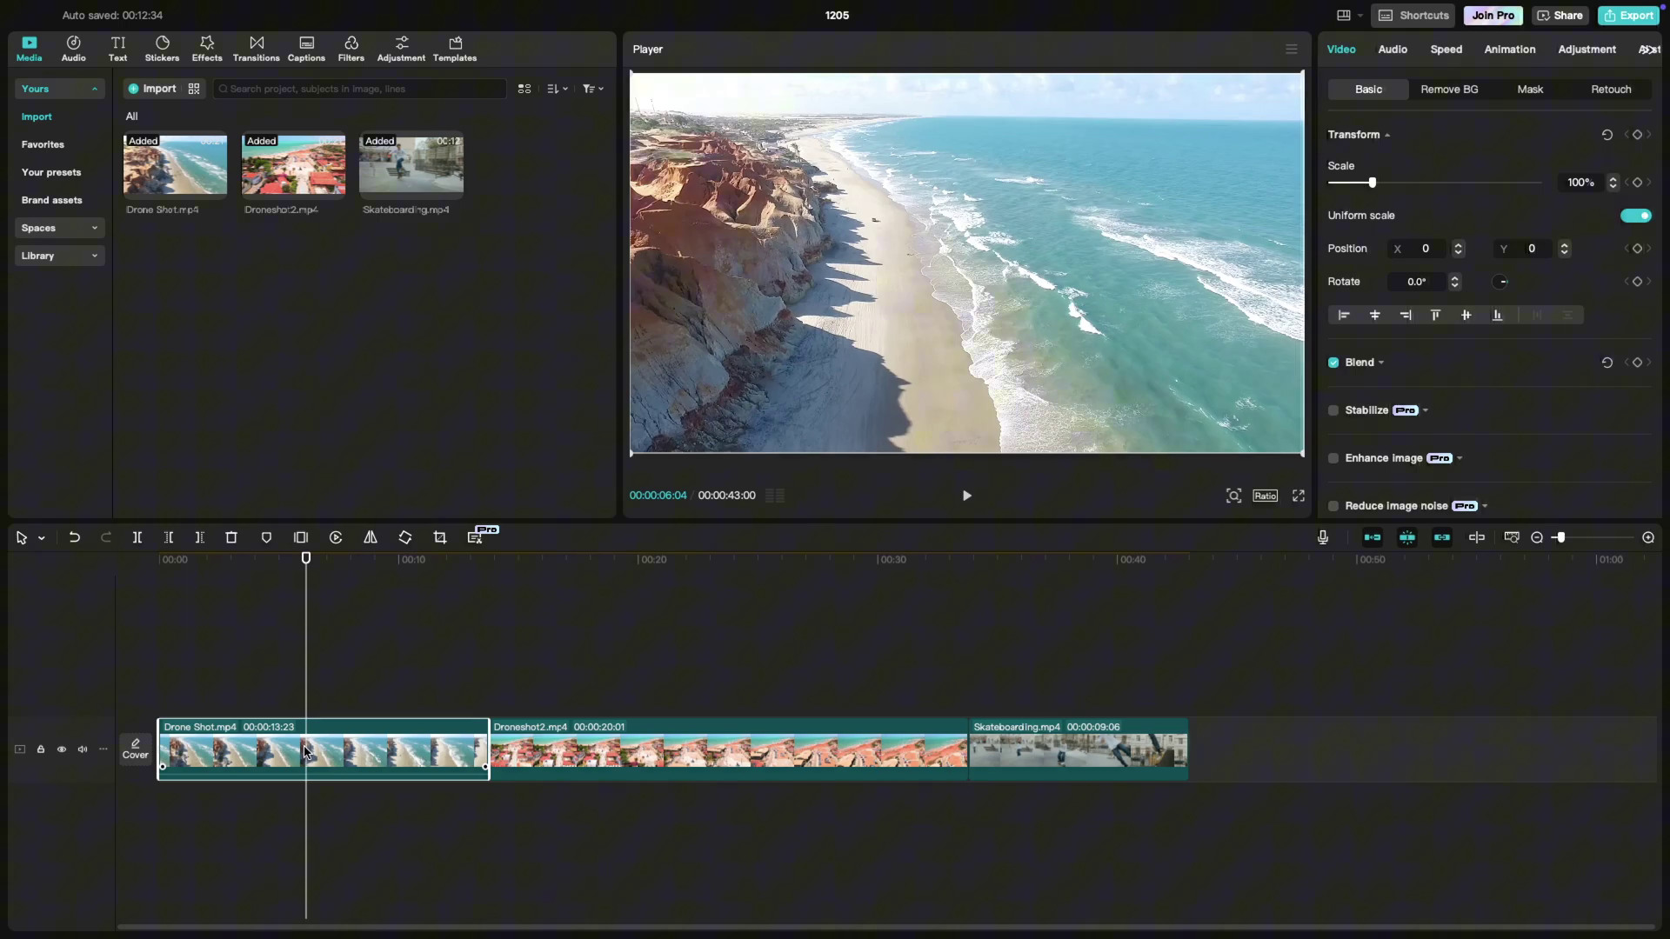
# Split the Drone Shot clip at about 6 s and 10 s, using the Split tool for the second cut.
pyautogui.click(138, 540)
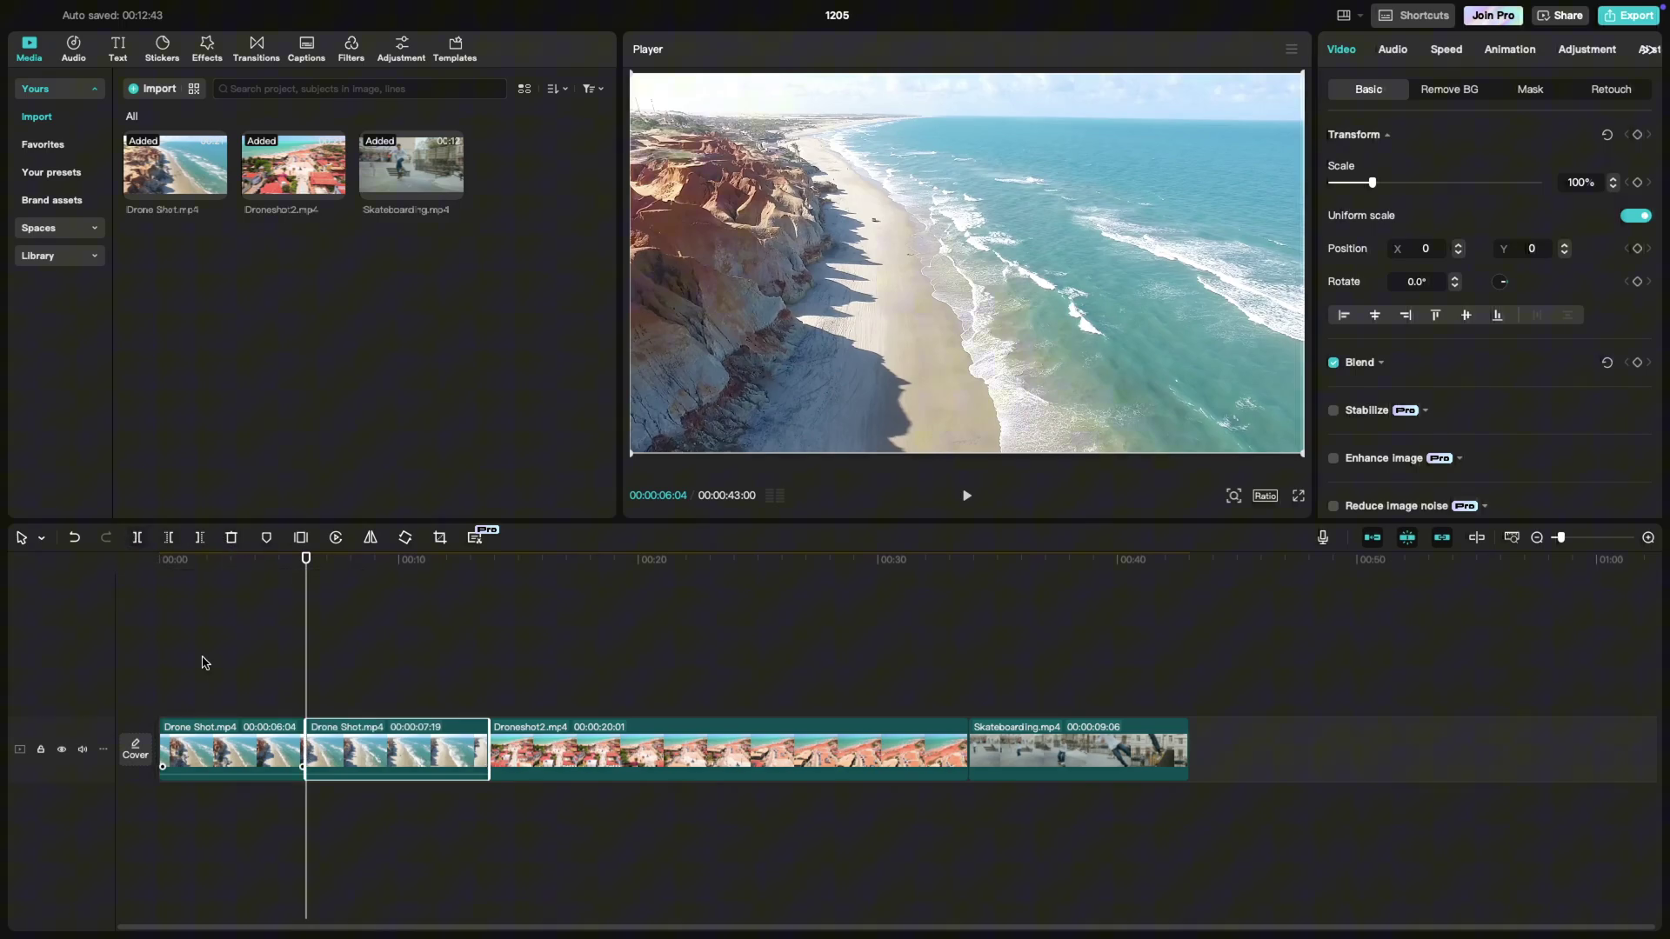
pyautogui.click(264, 764)
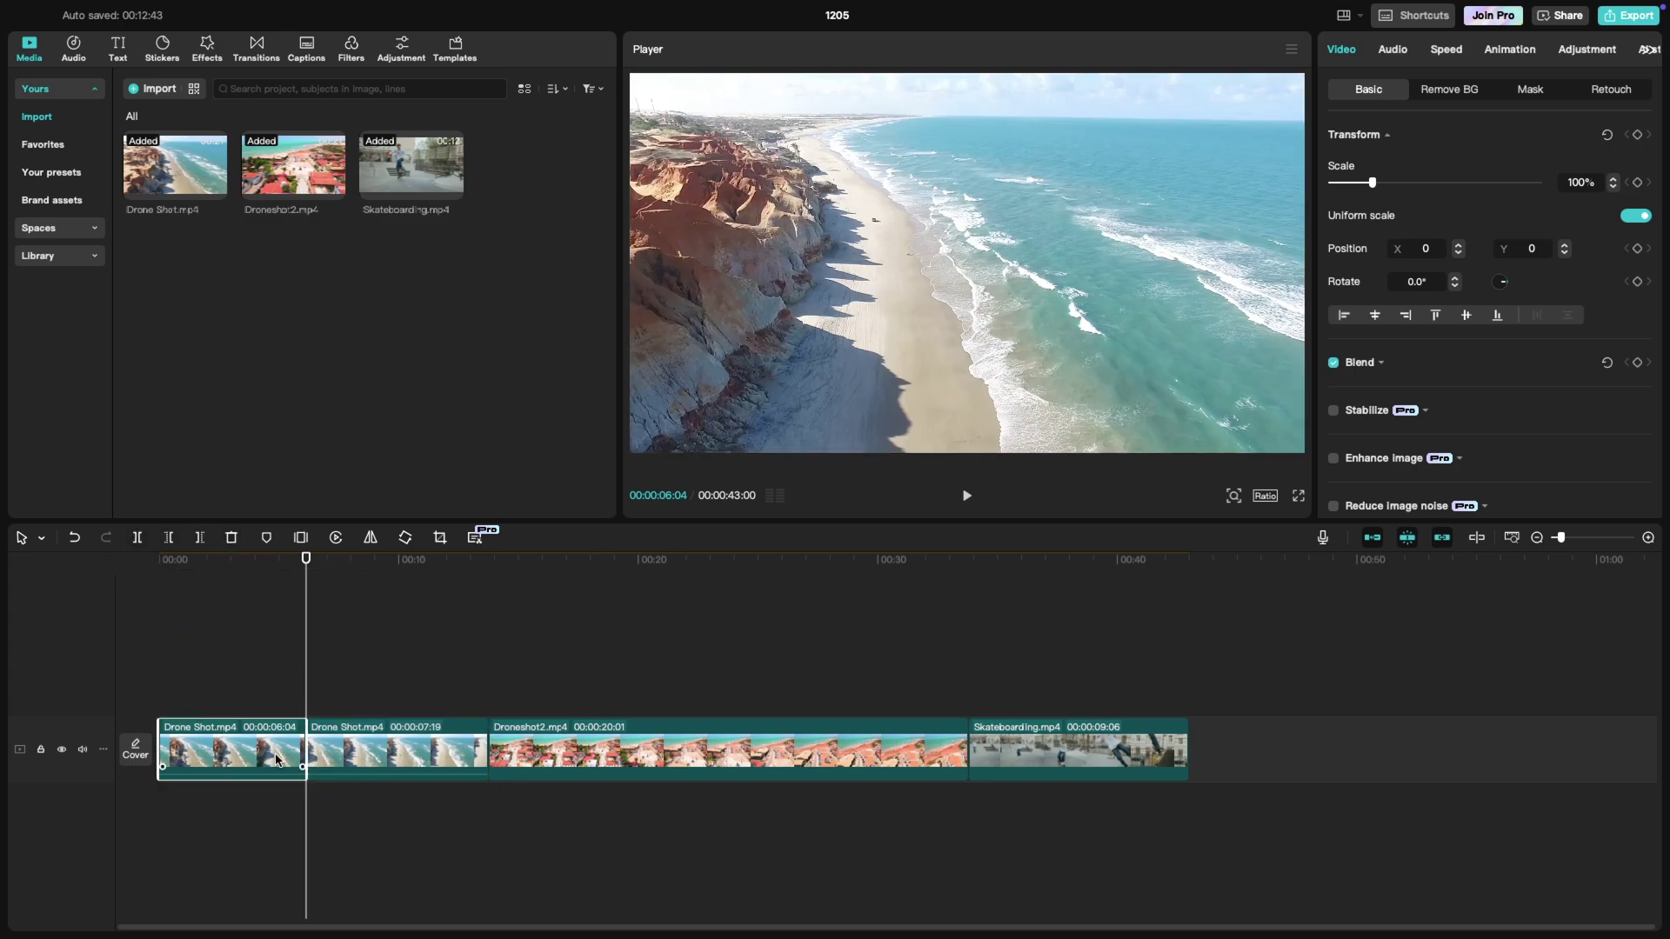
pyautogui.moveTo(311, 561); pyautogui.dragTo(406, 561)
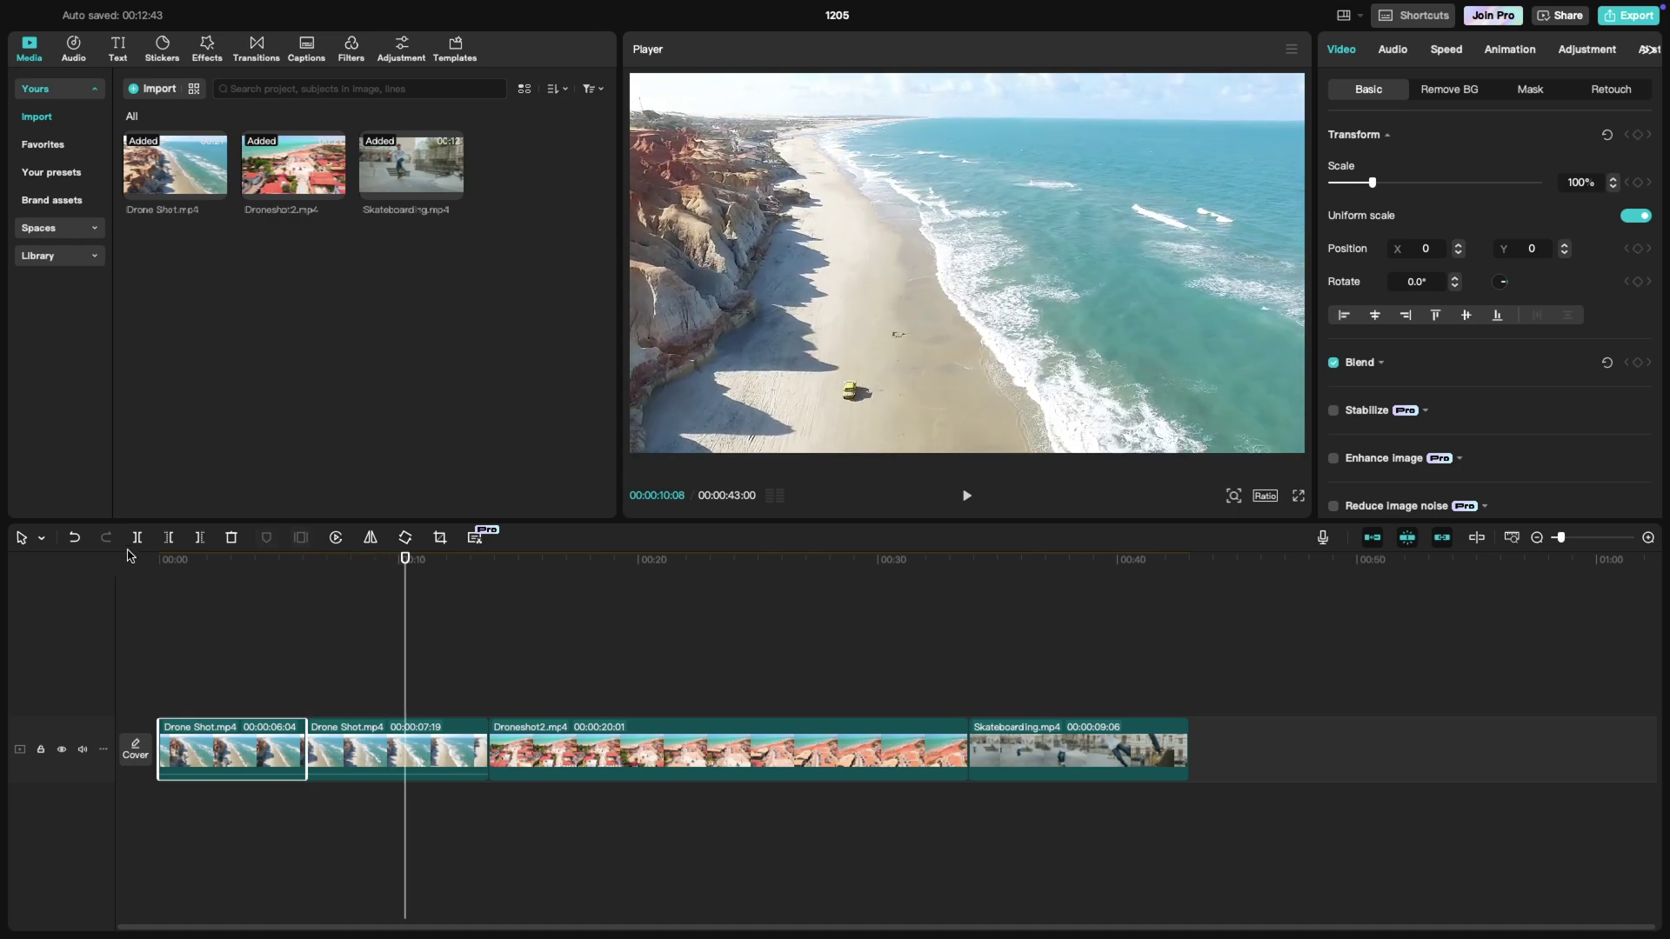
pyautogui.click(45, 541)
pyautogui.click(48, 593)
pyautogui.click(401, 755)
# Return to Select mode and select the last Drone Shot piece.
pyautogui.click(40, 537)
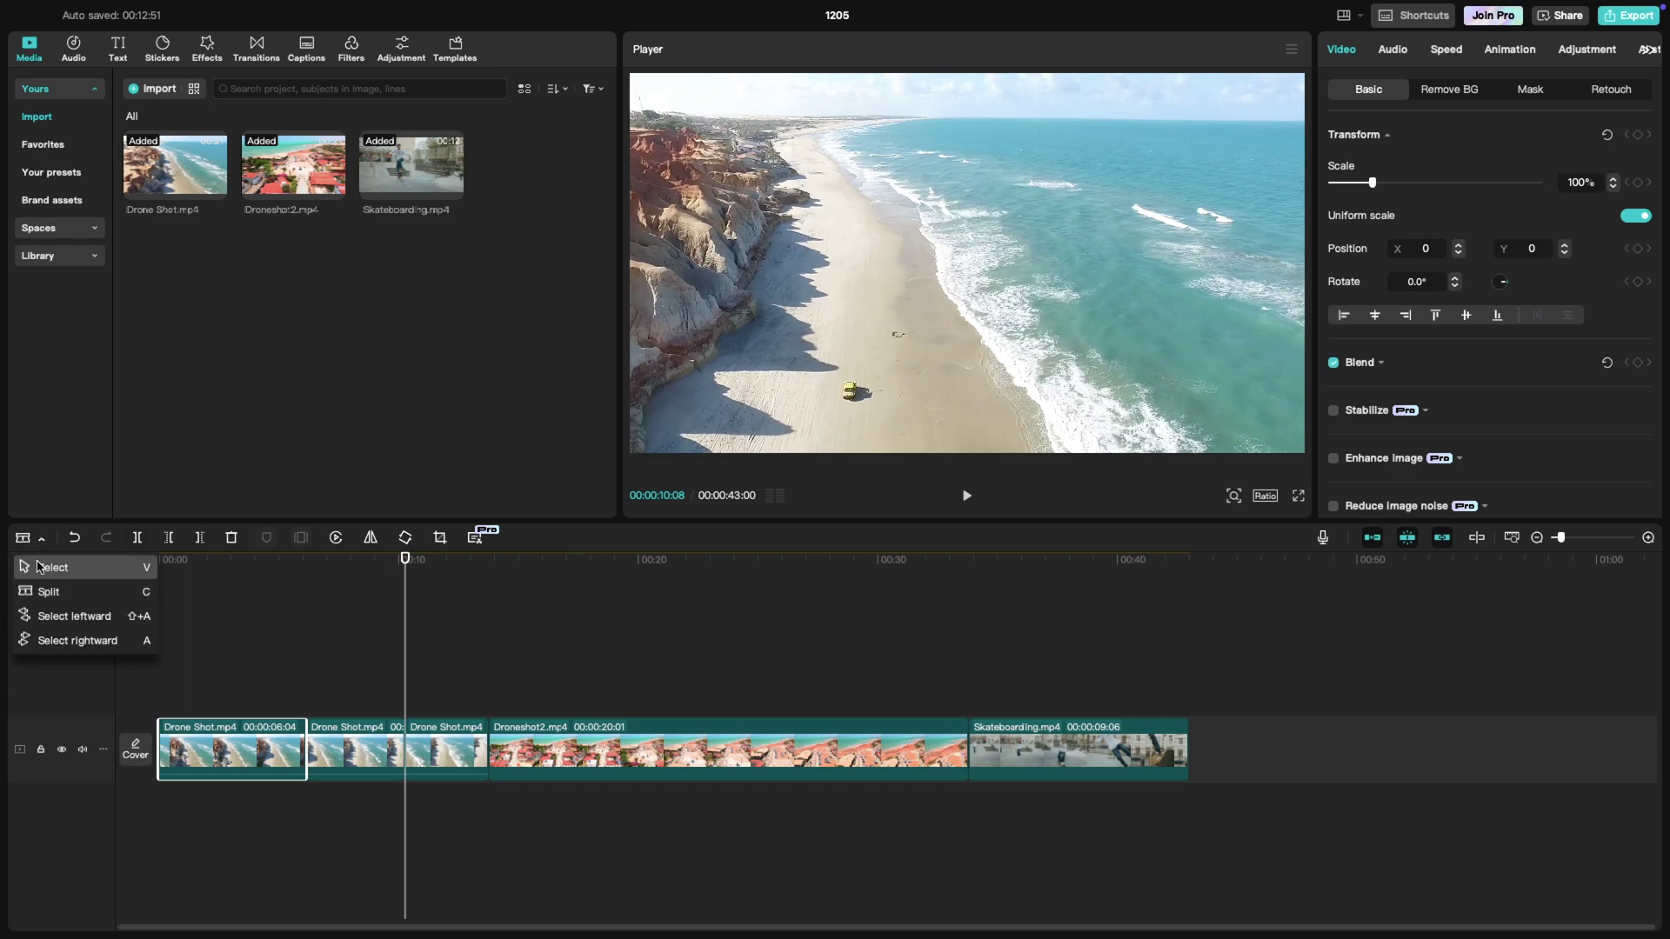
pyautogui.click(39, 566)
pyautogui.click(337, 746)
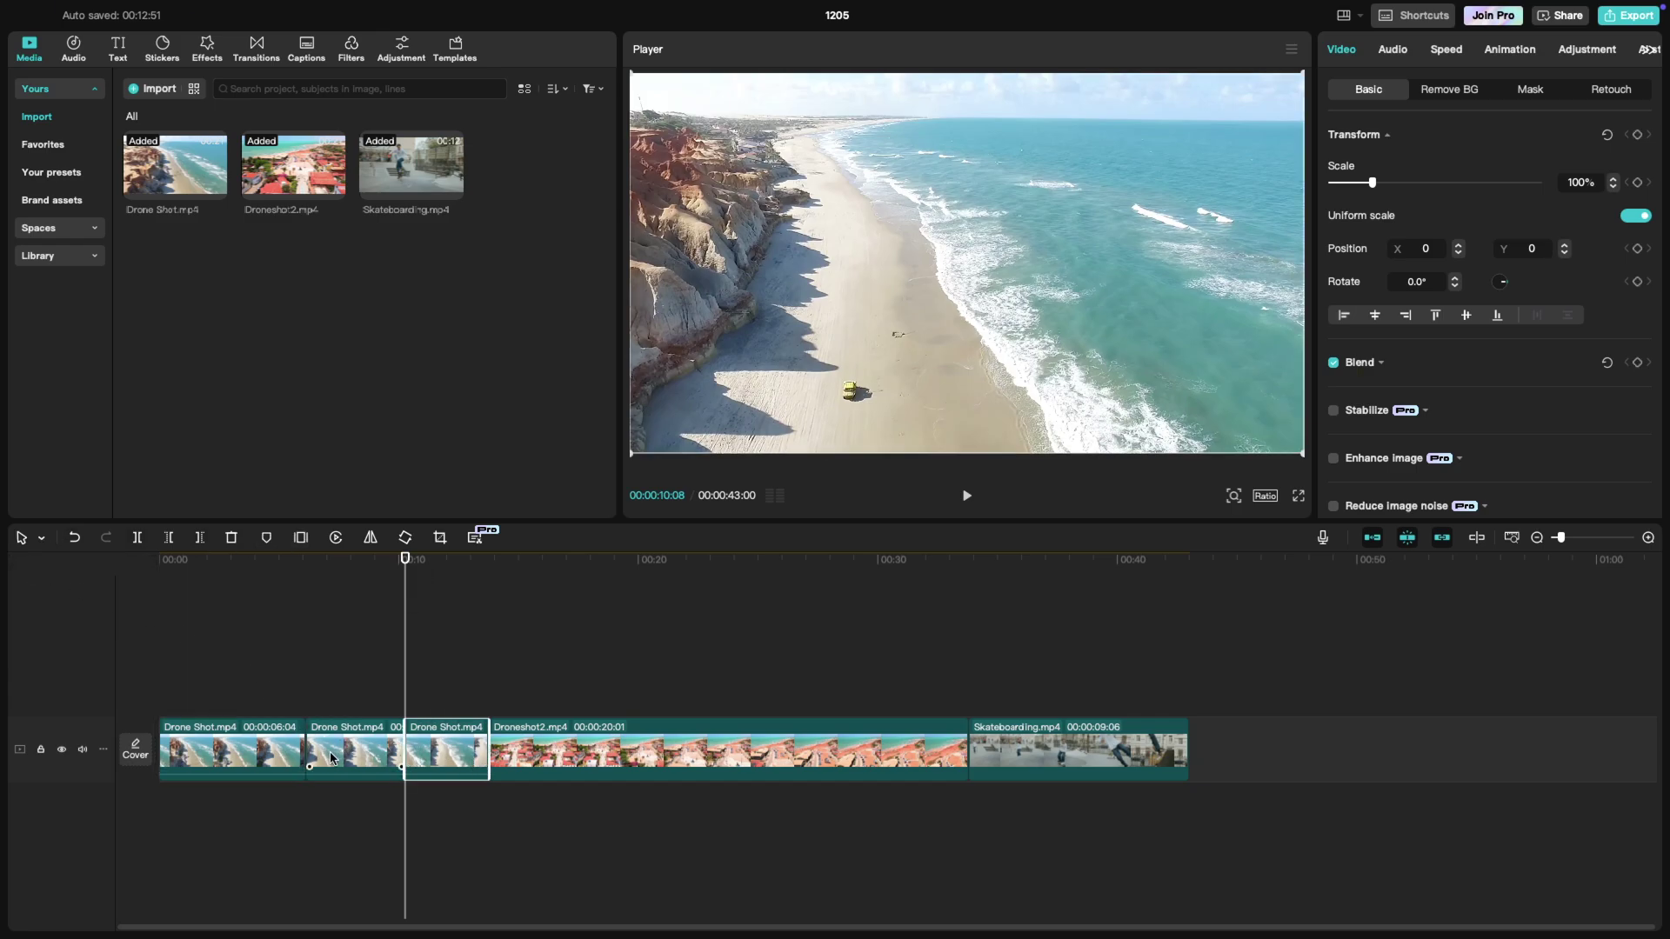
# Delete the last Drone Shot piece and move Skateboarding, Drone Shot and Droneshot2 up a track.
pyautogui.press('Delete')
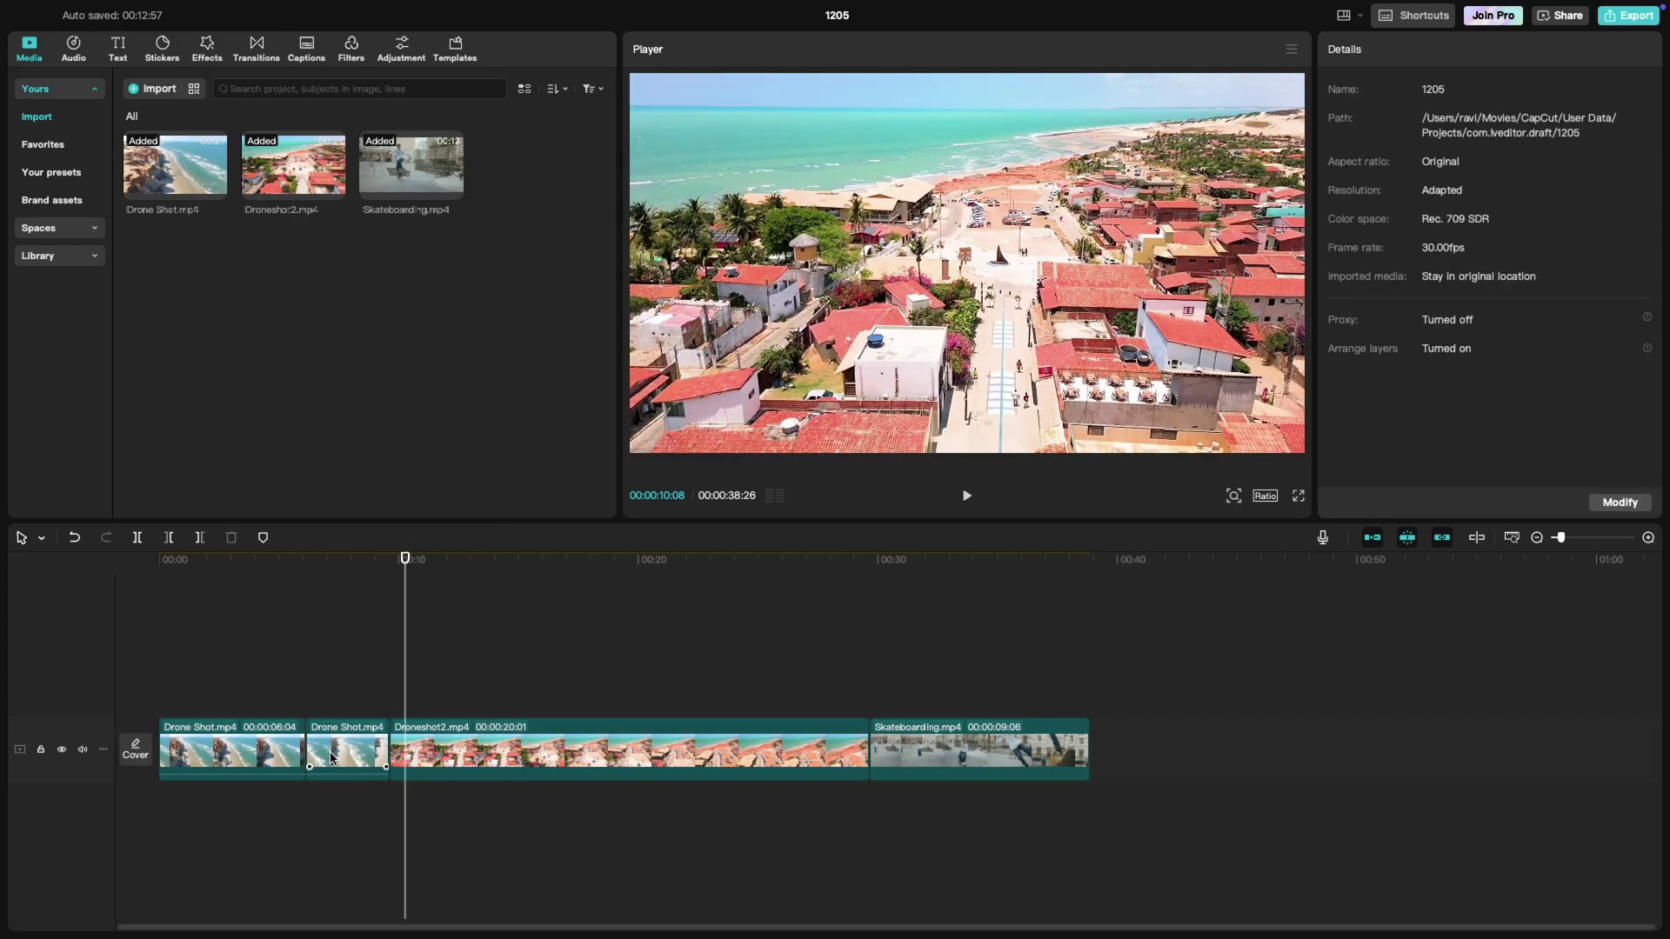
pyautogui.click(438, 749)
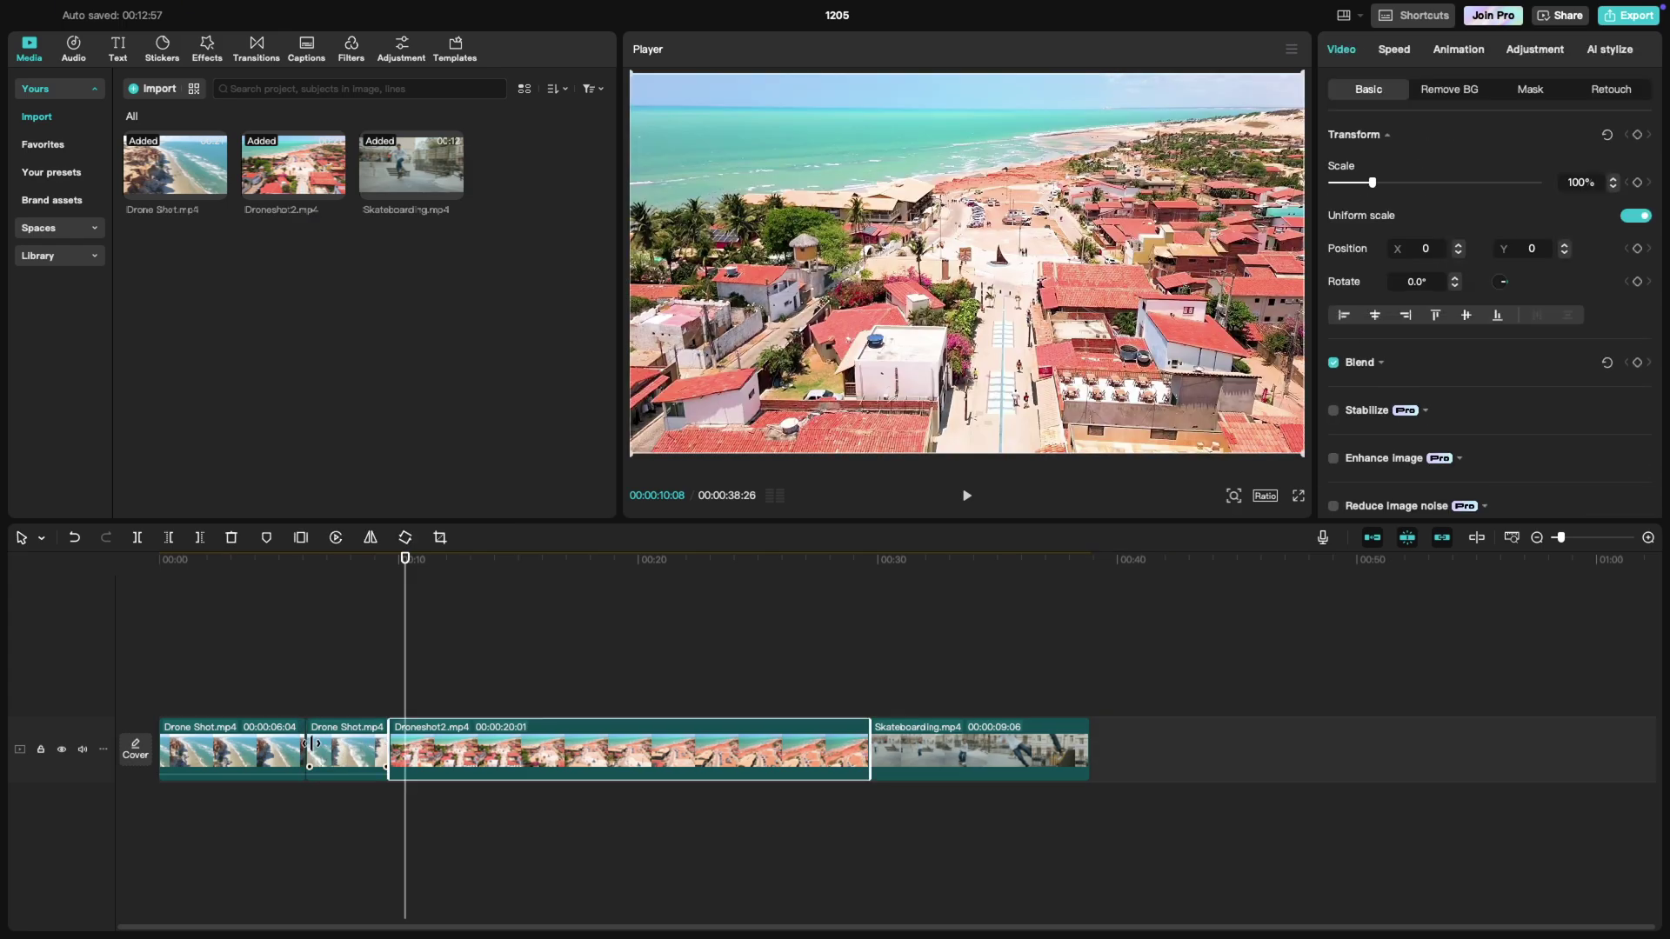
pyautogui.moveTo(330, 751); pyautogui.dragTo(673, 690)
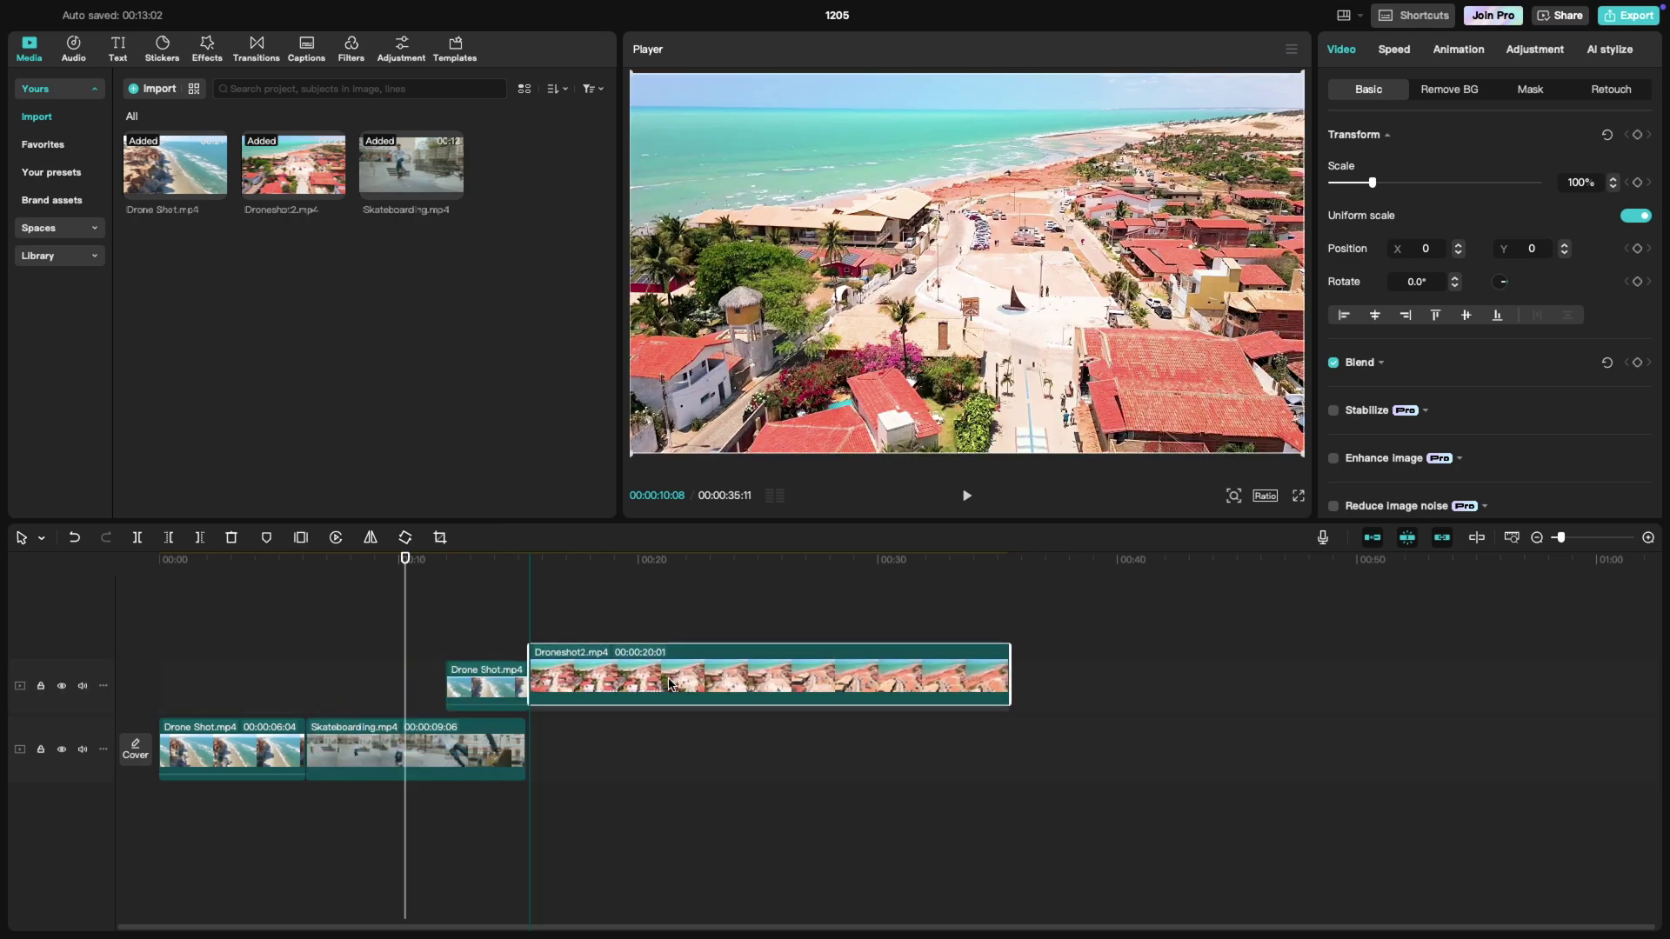
pyautogui.moveTo(415, 745); pyautogui.dragTo(331, 688)
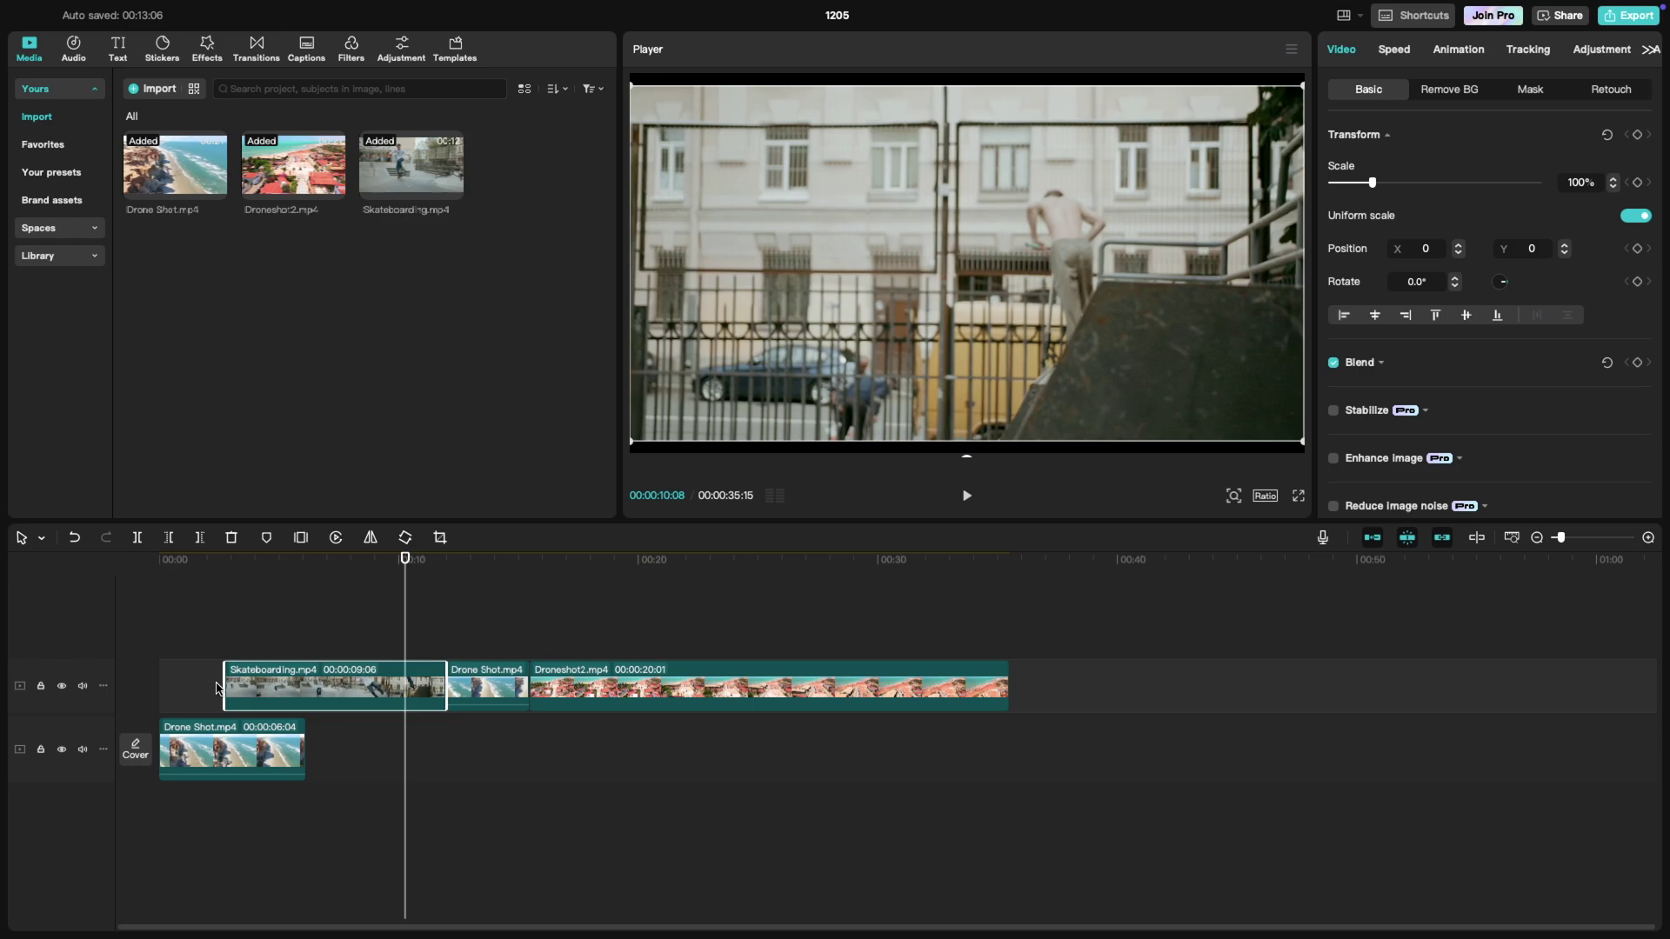
# Trim the upper Skateboarding clip's start to about 7 seconds and deselect it.
pyautogui.moveTo(235, 688); pyautogui.dragTo(278, 693)
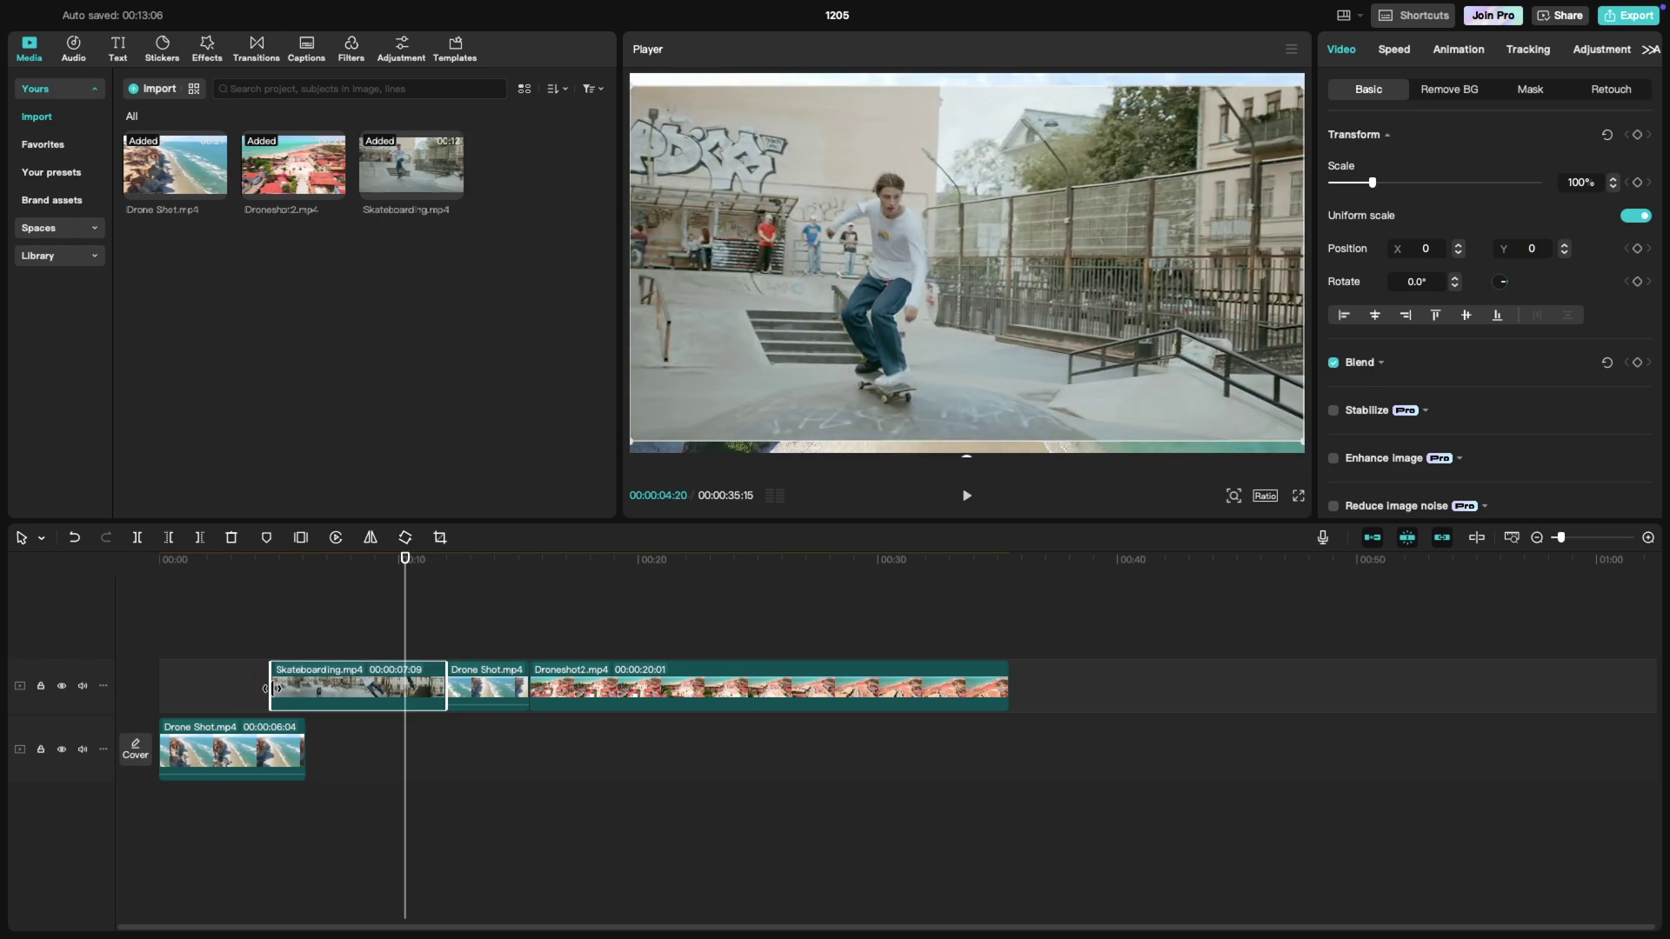
pyautogui.click(540, 583)
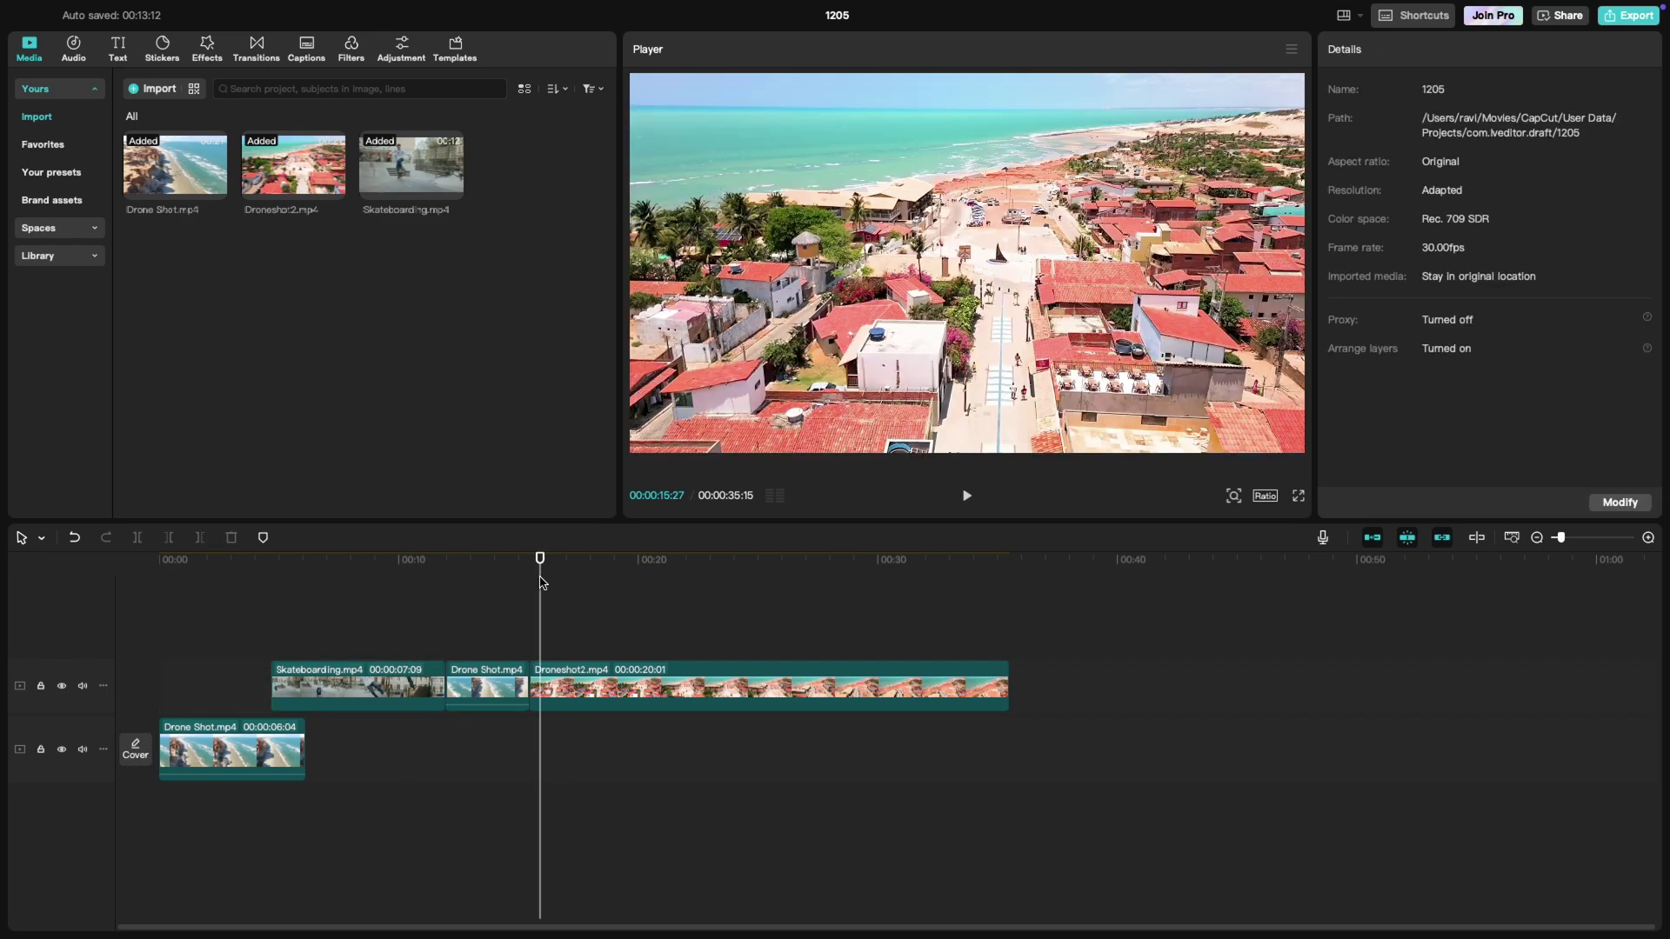